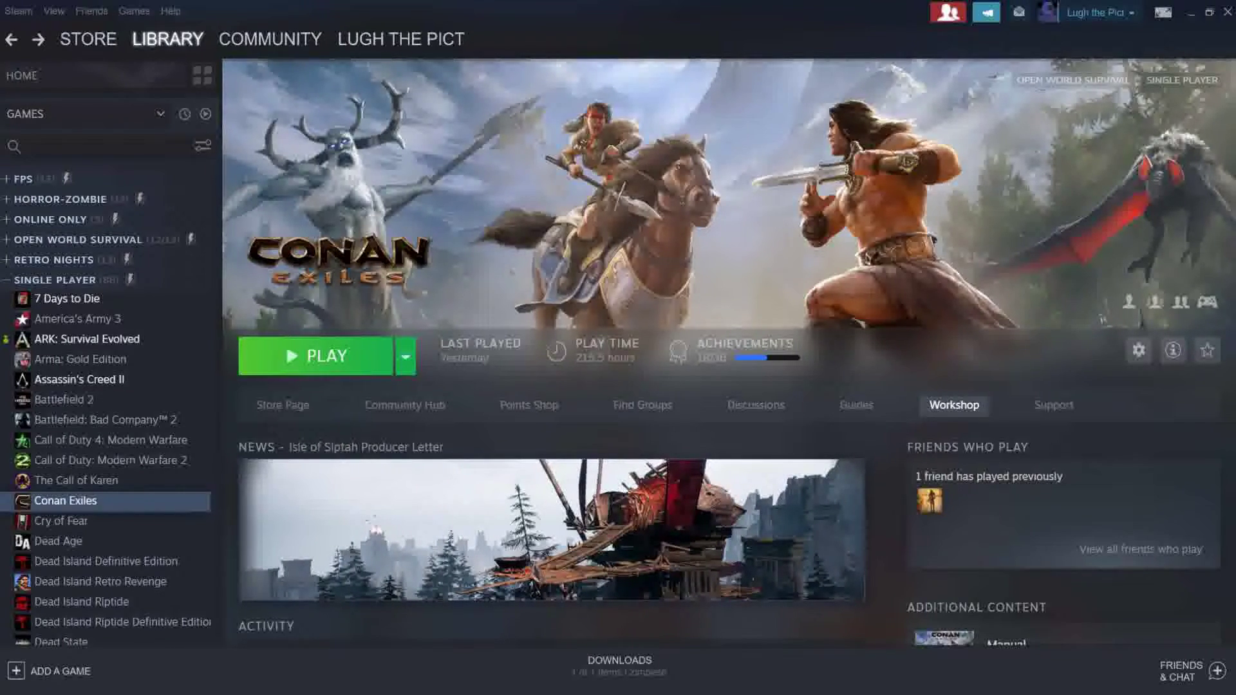
Step: Open the Conan Exiles Workshop and enable "Display Steam URL address bar when available" in the interface settings
click(953, 405)
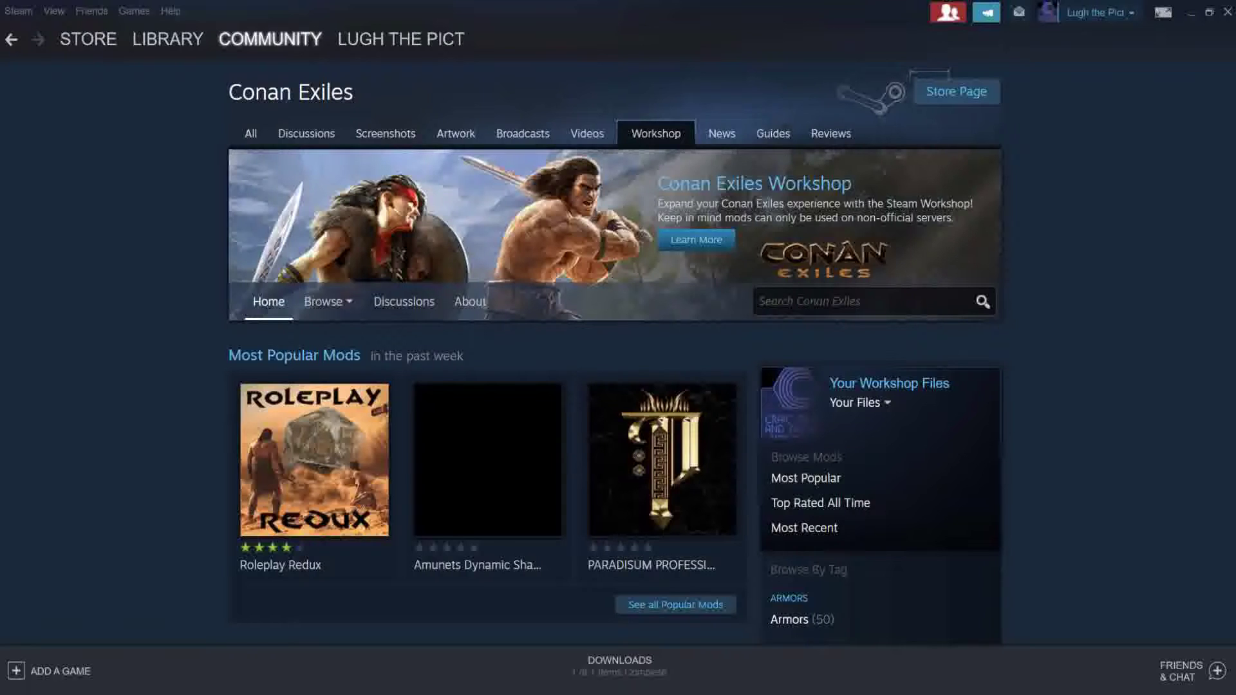
click(18, 11)
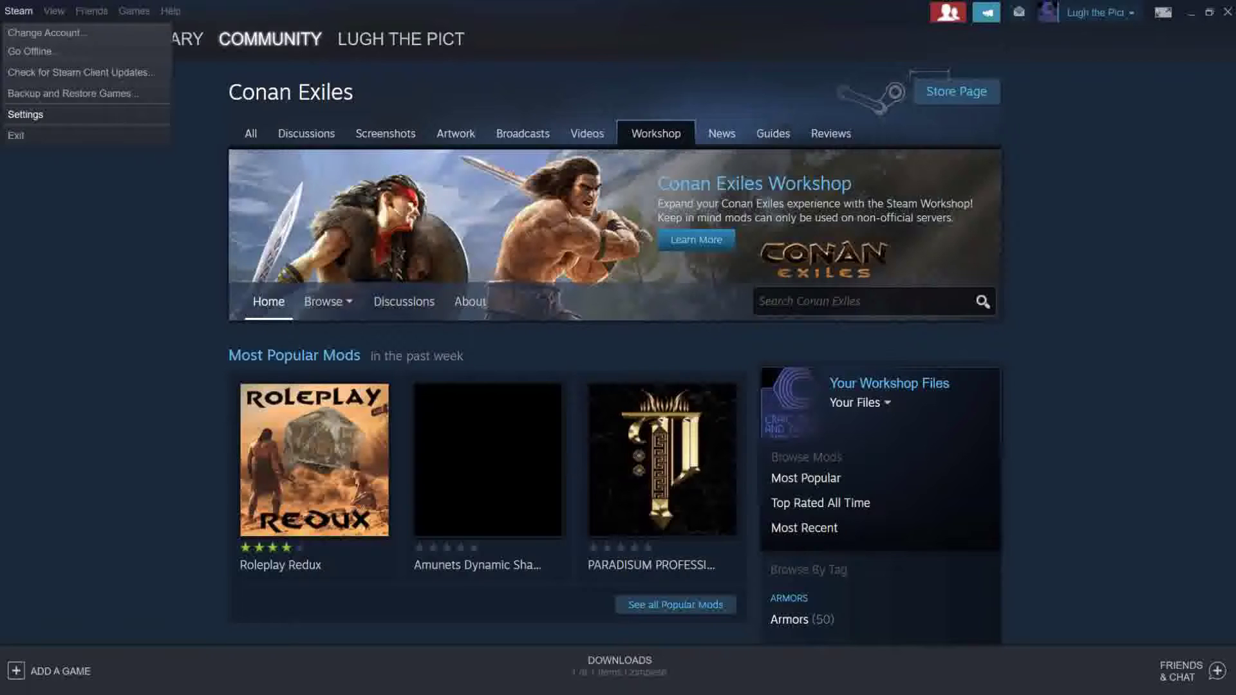
click(25, 114)
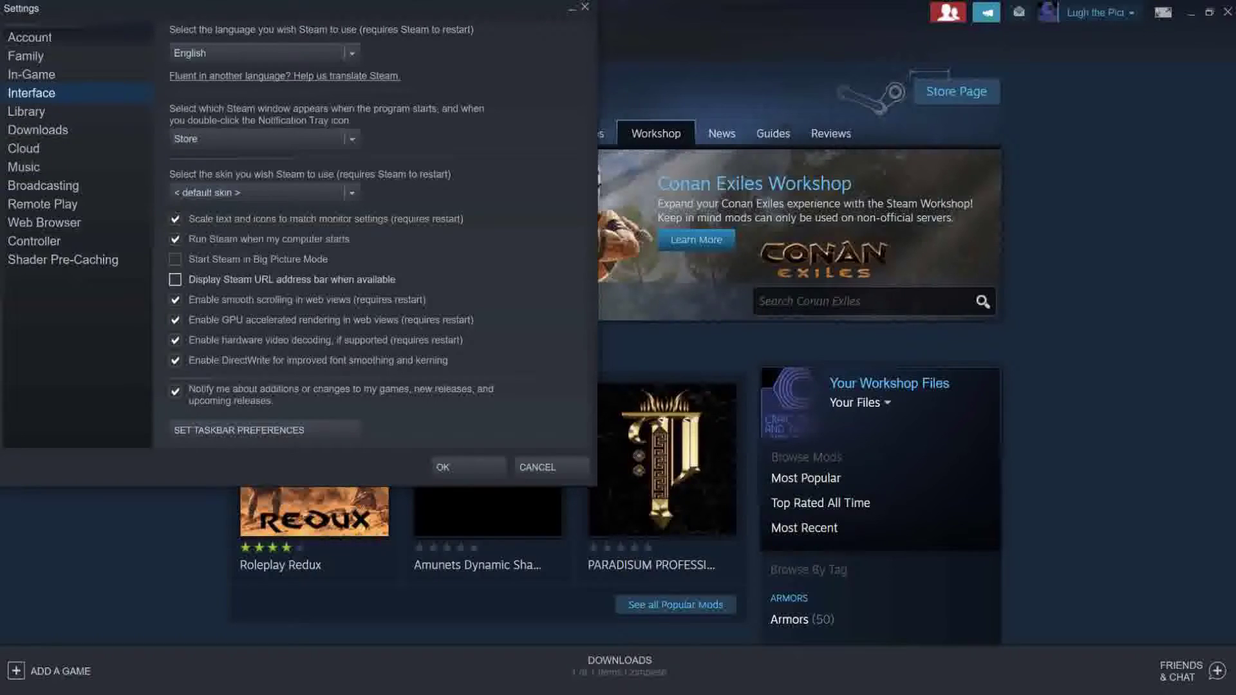
click(175, 280)
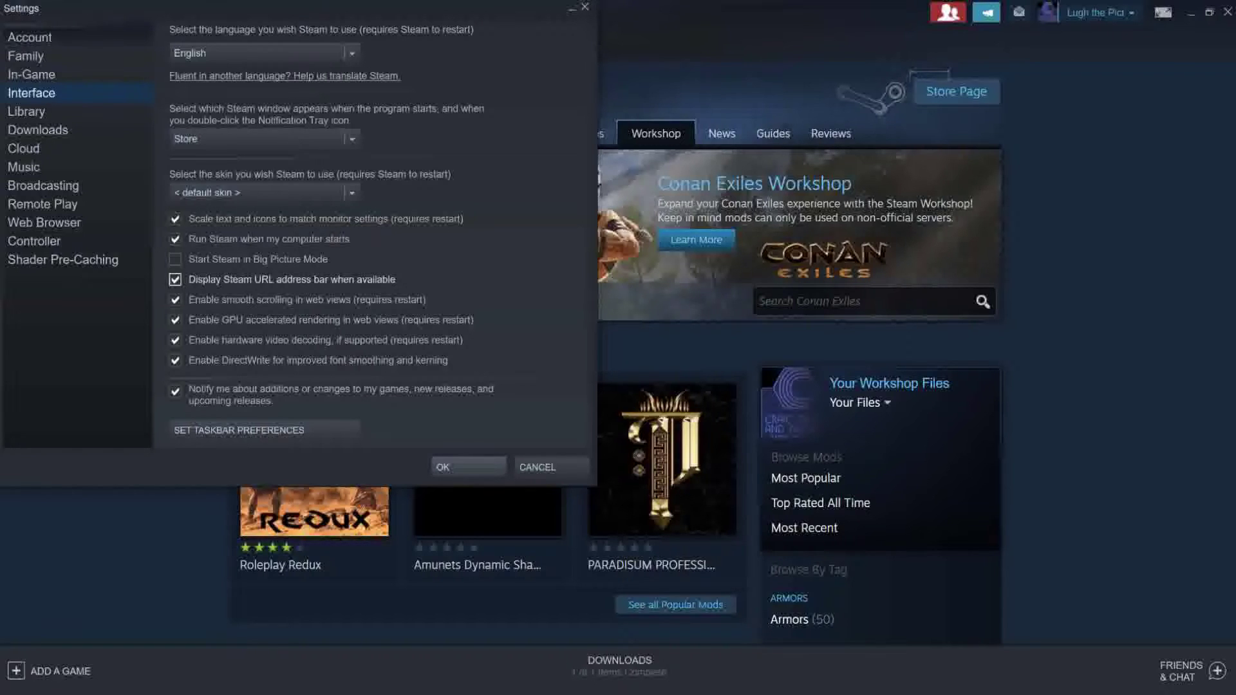
click(468, 467)
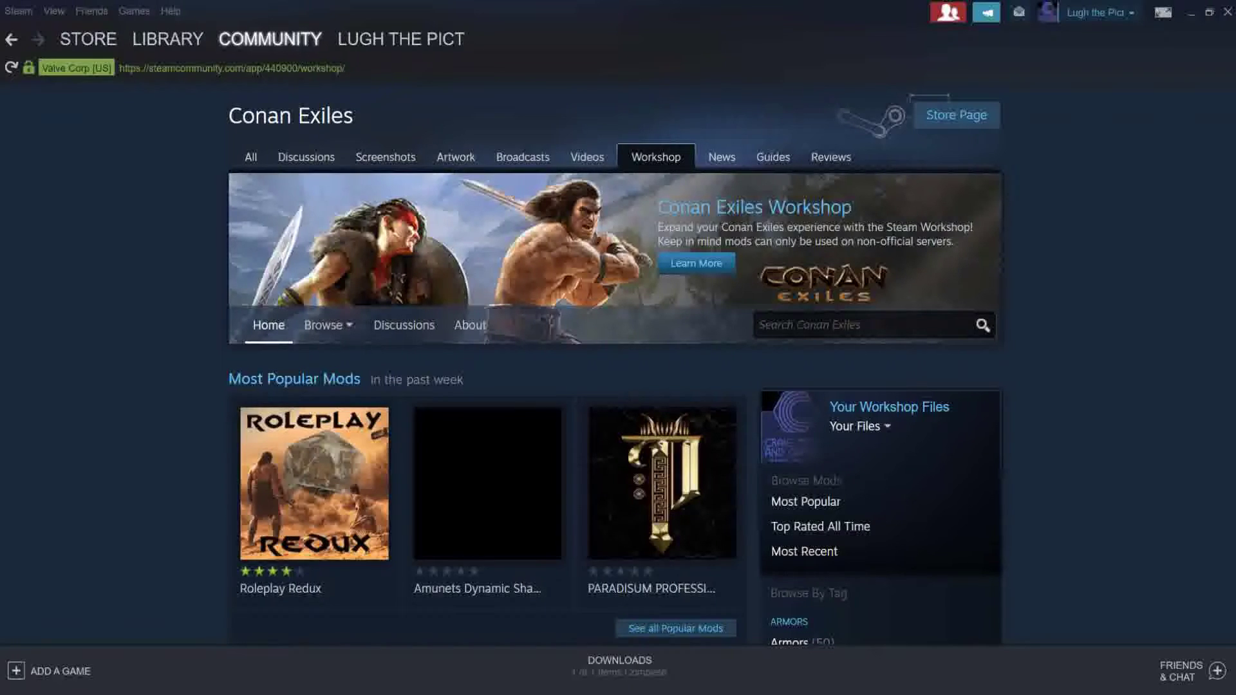
click(302, 68)
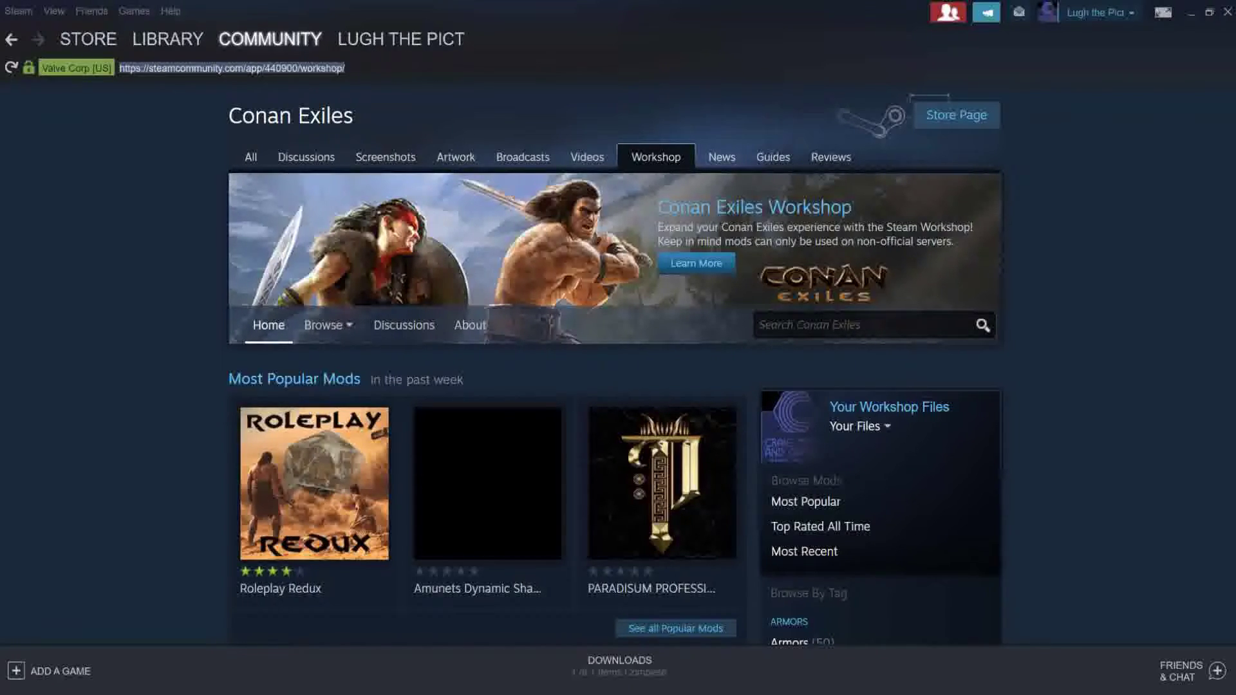
Step: Open the InkArt mod's page from the Workshop's Most Popular list
scroll(615, 363, down, 4)
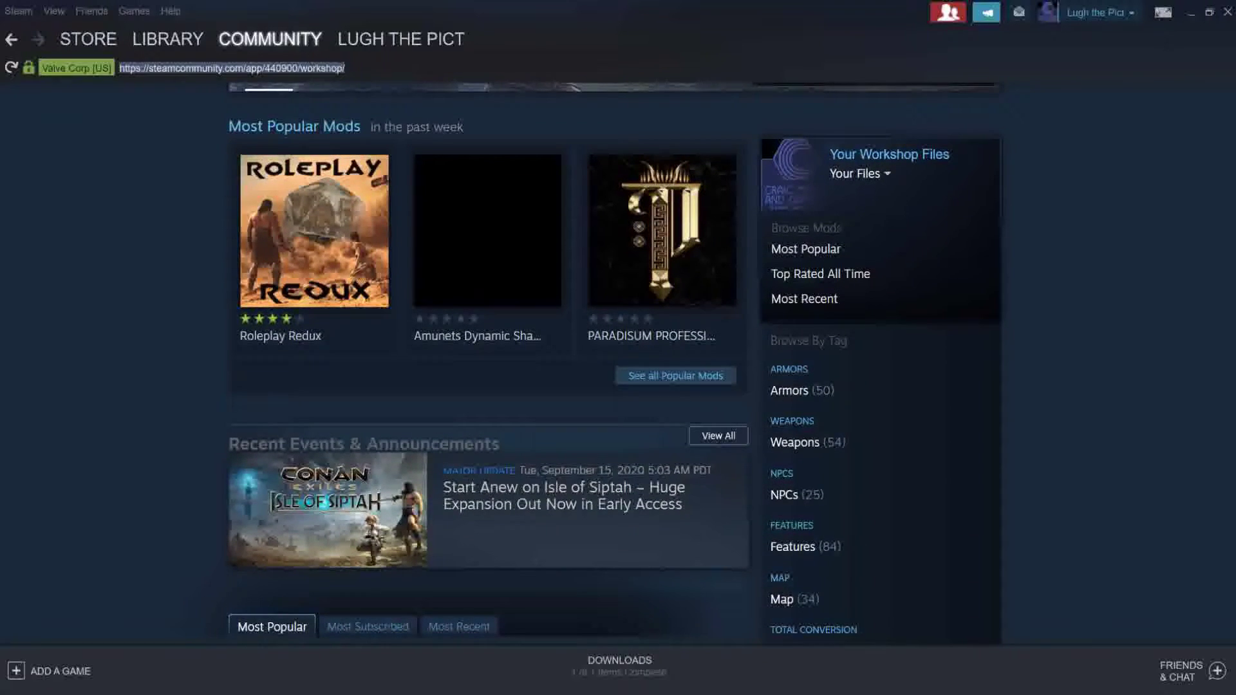
scroll(615, 363, down, 6)
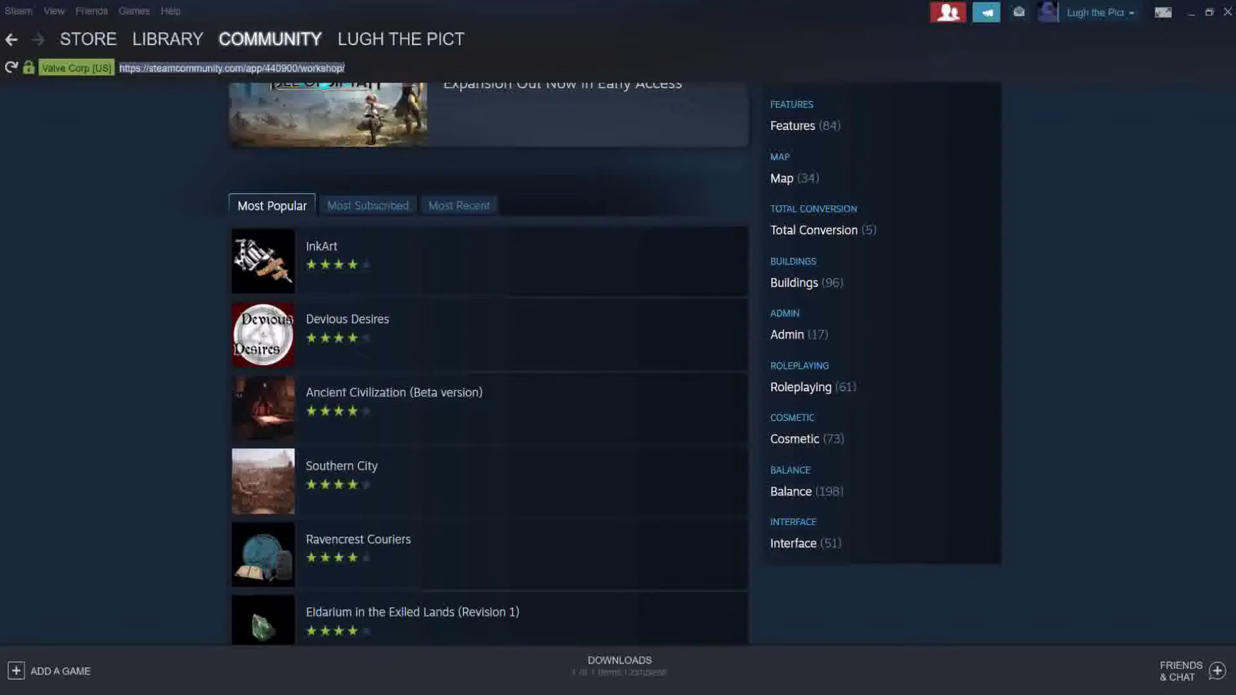
scroll(615, 363, down, 1)
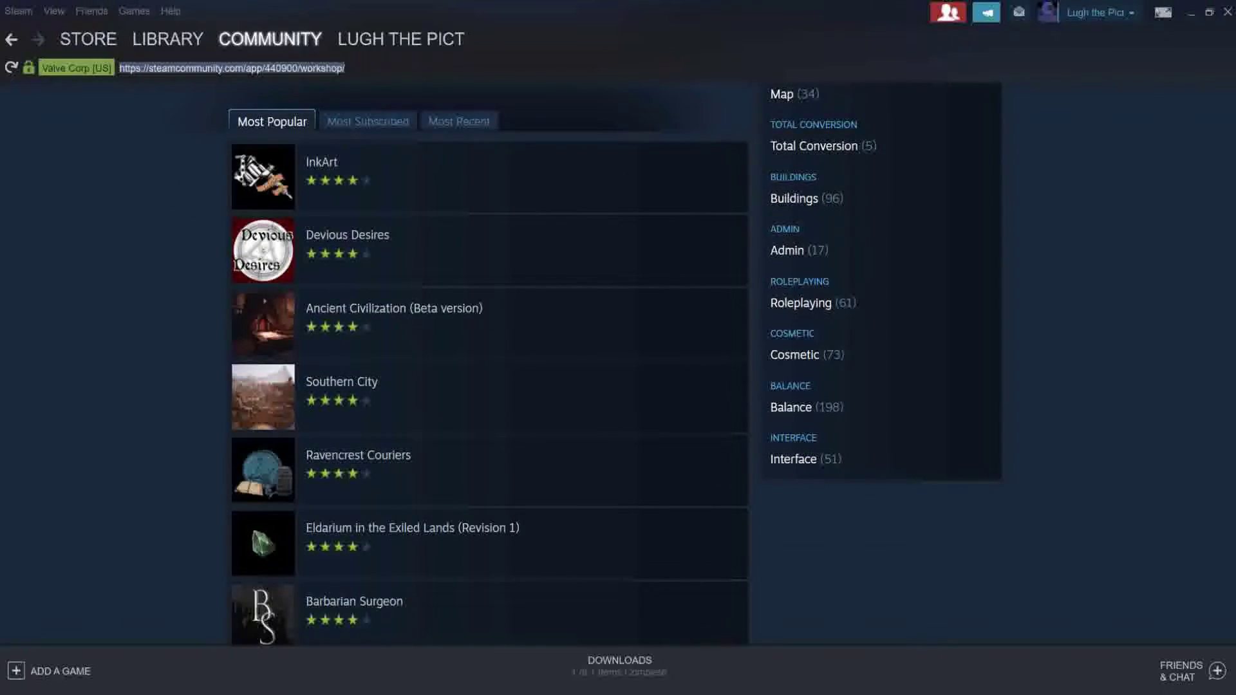
mouse_move(487, 177)
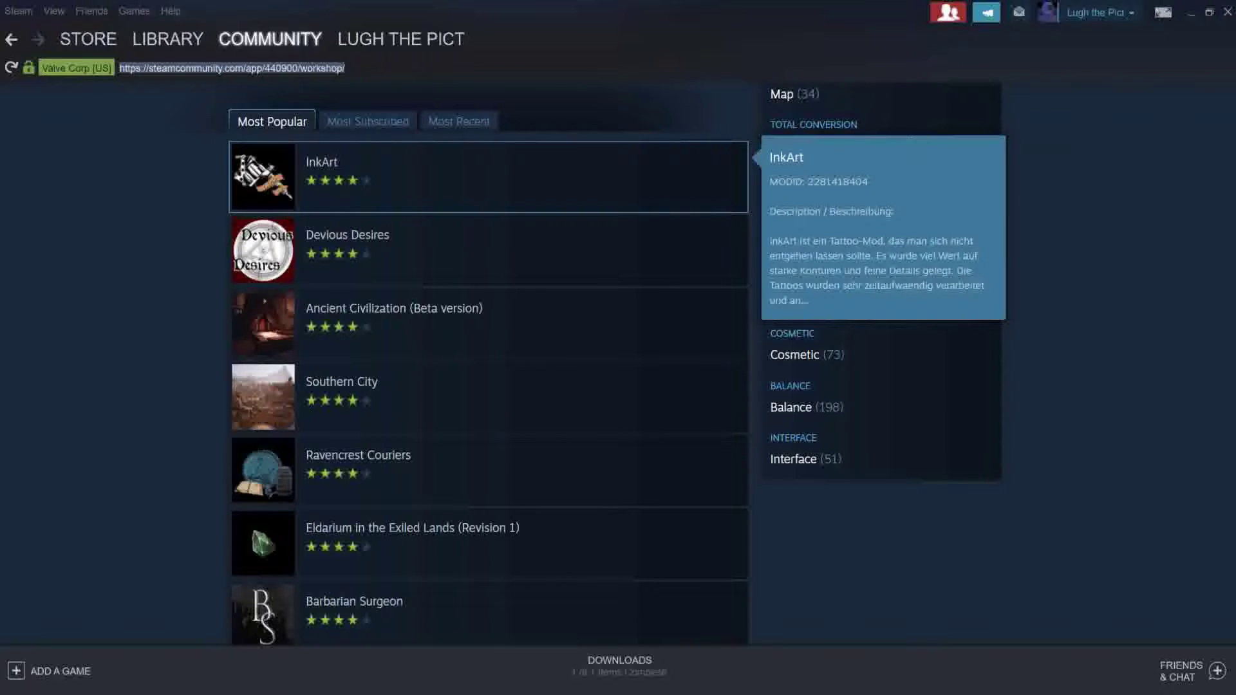
click(489, 177)
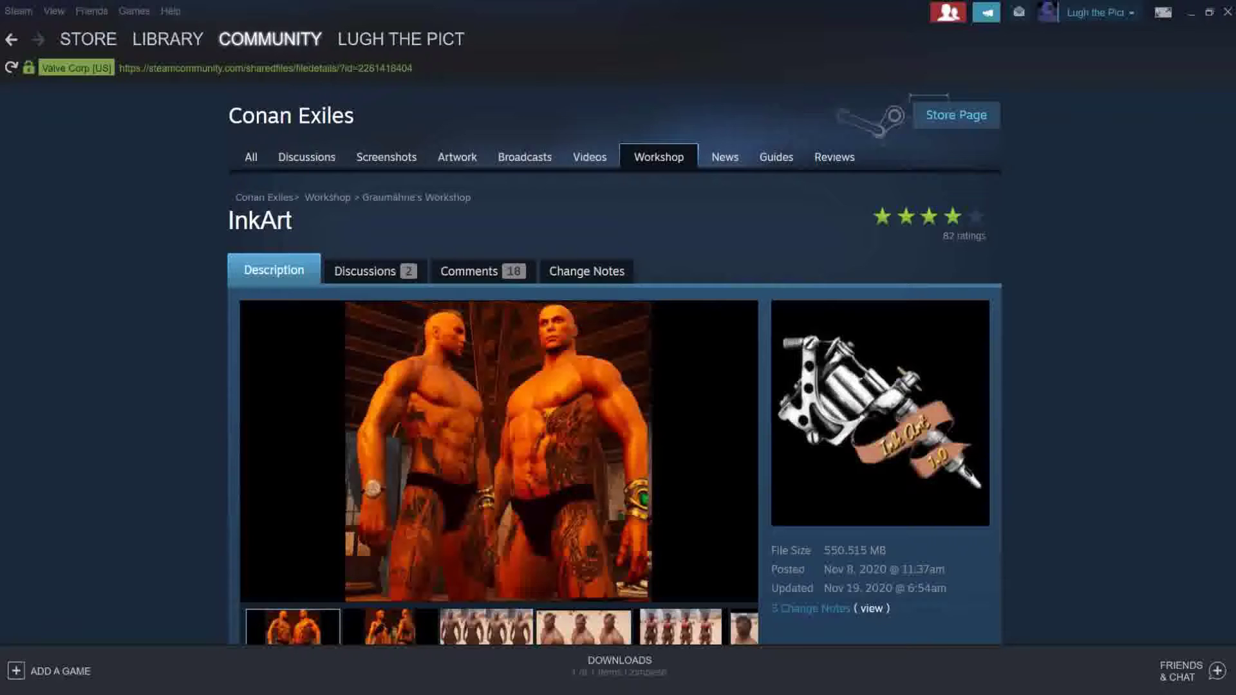
Step: Subscribe to the InkArt mod
scroll(614, 365, down, 2)
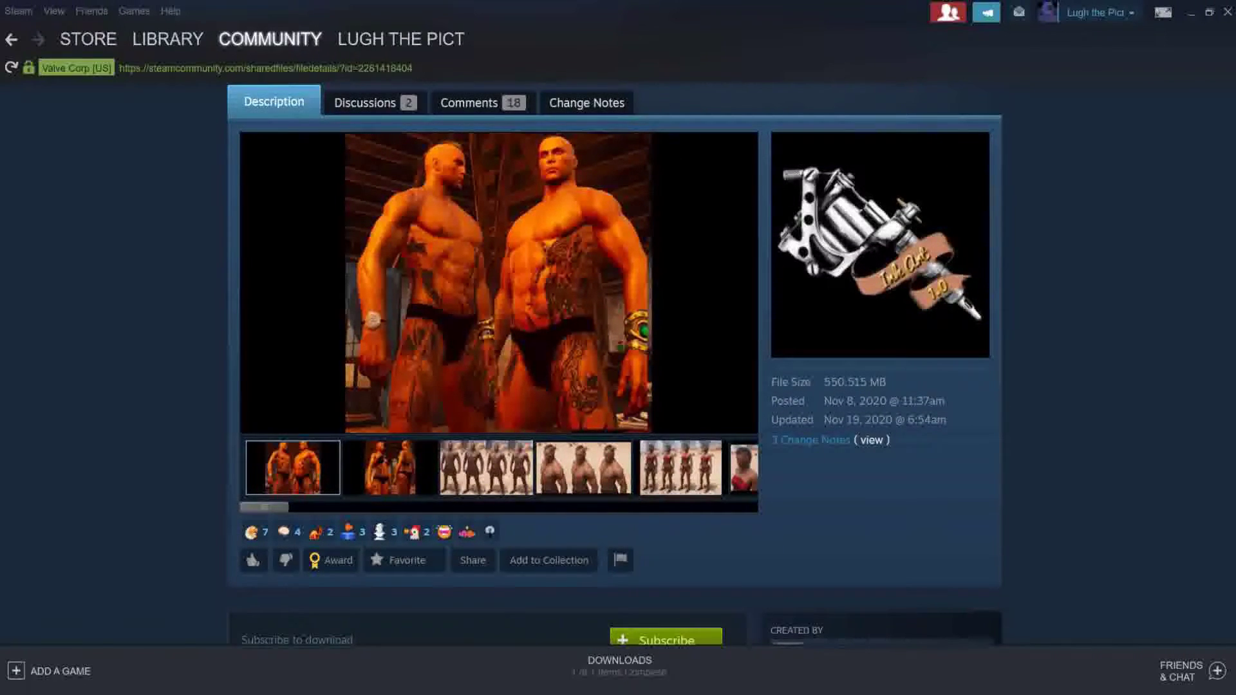
scroll(614, 365, down, 2)
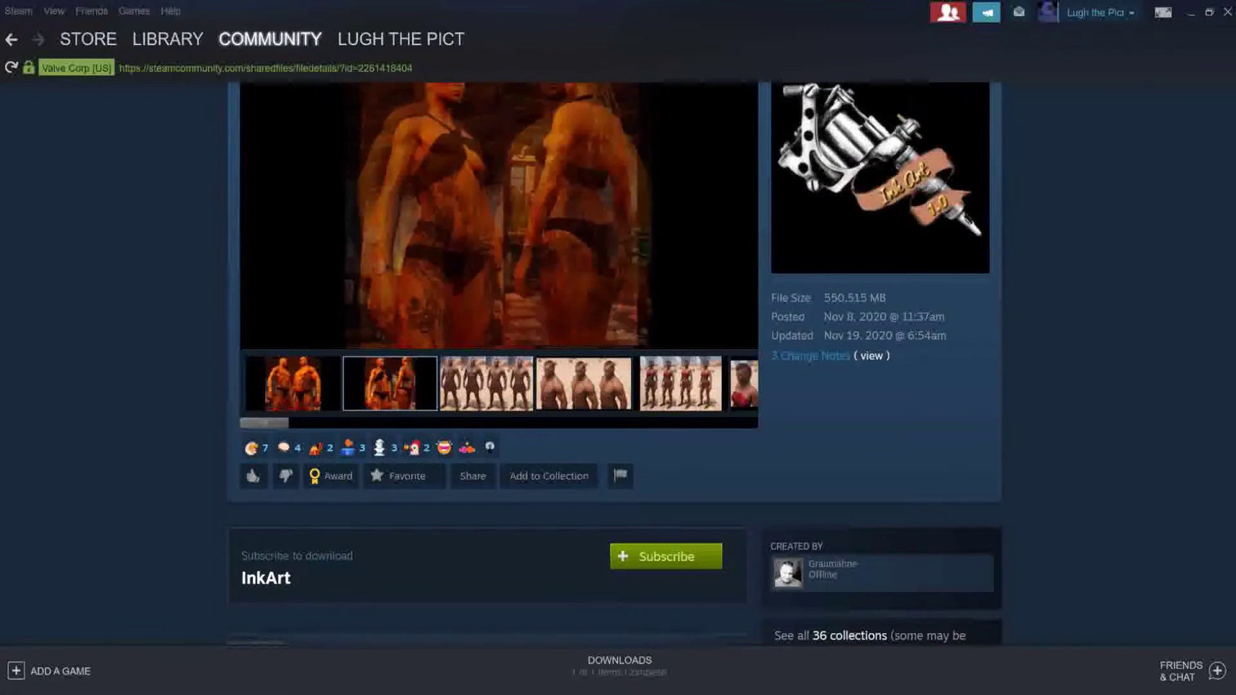
scroll(614, 365, up, 2)
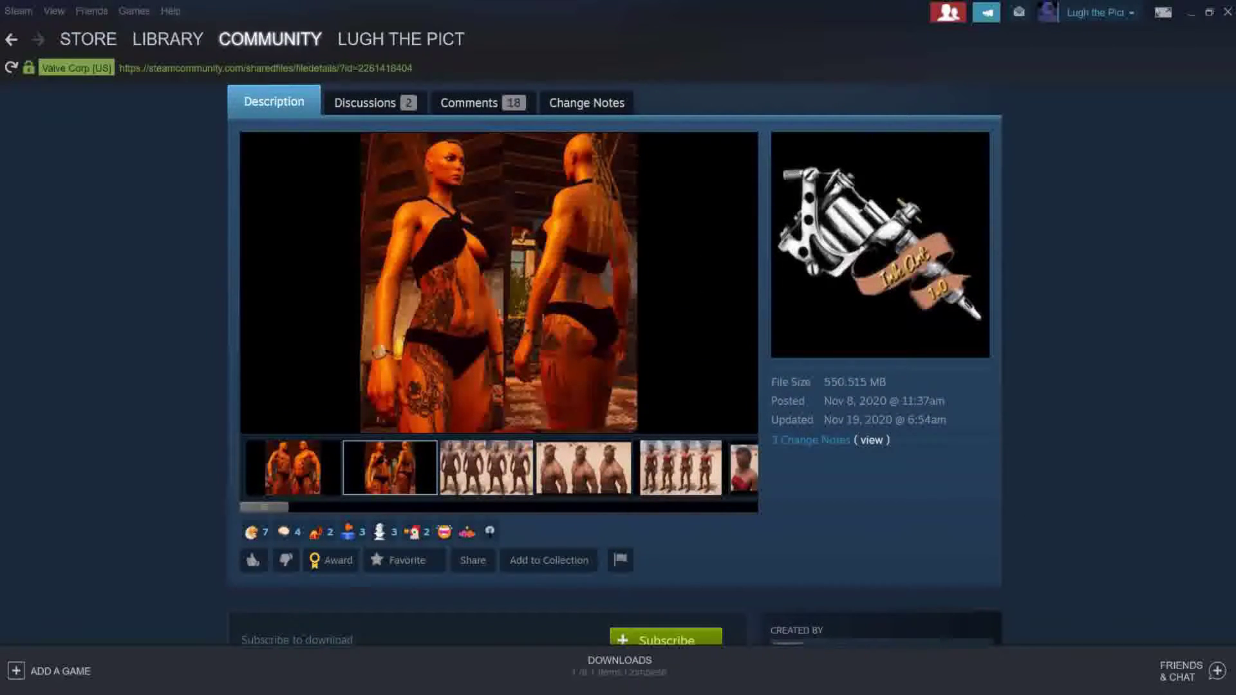
scroll(614, 365, down, 3)
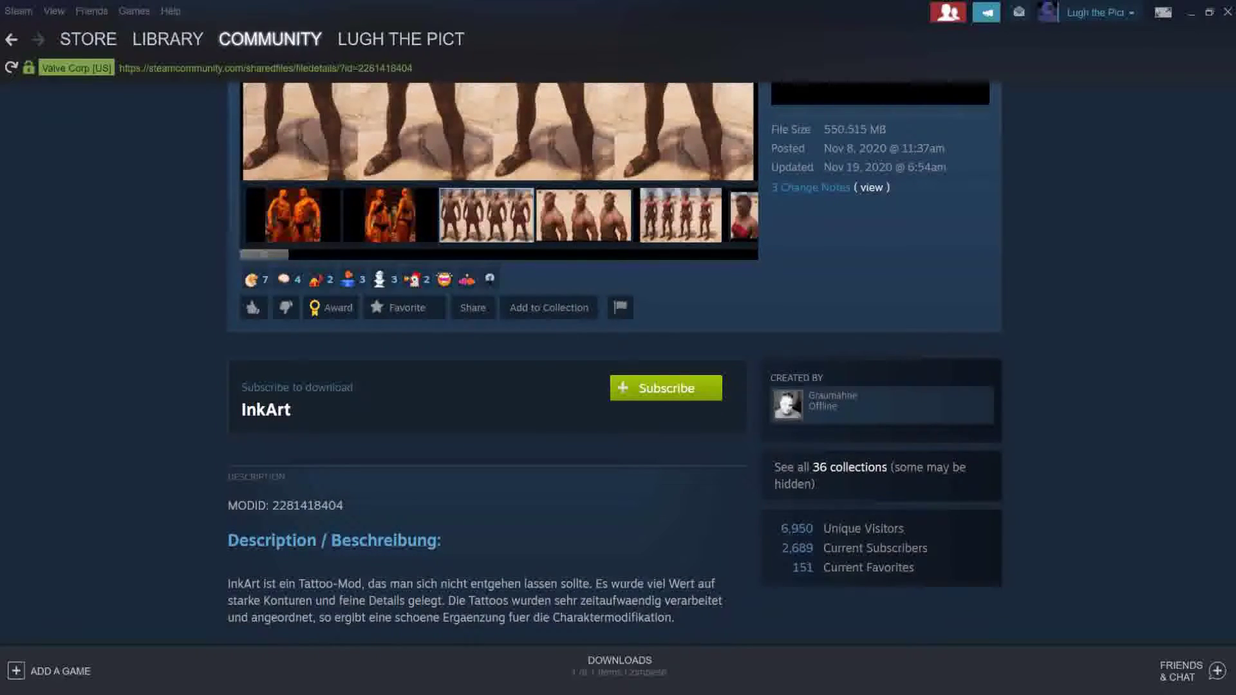
click(666, 387)
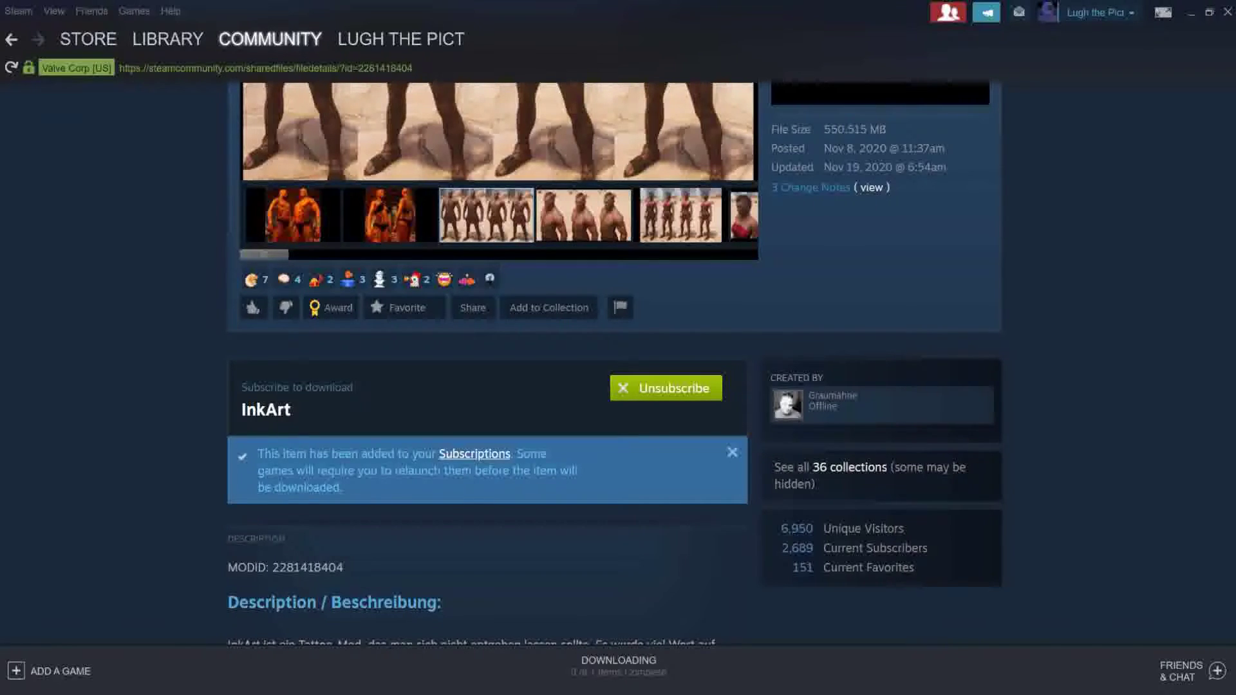
mouse_move(386, 38)
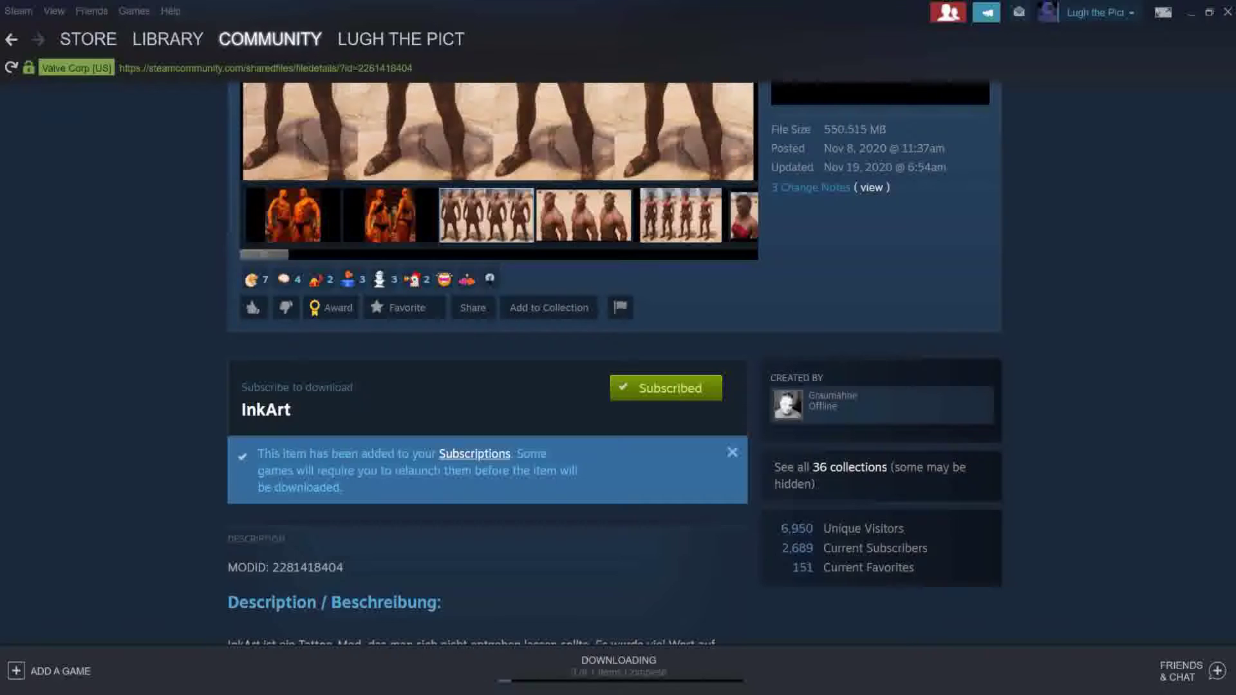
click(266, 68)
drag(412, 68, 363, 67)
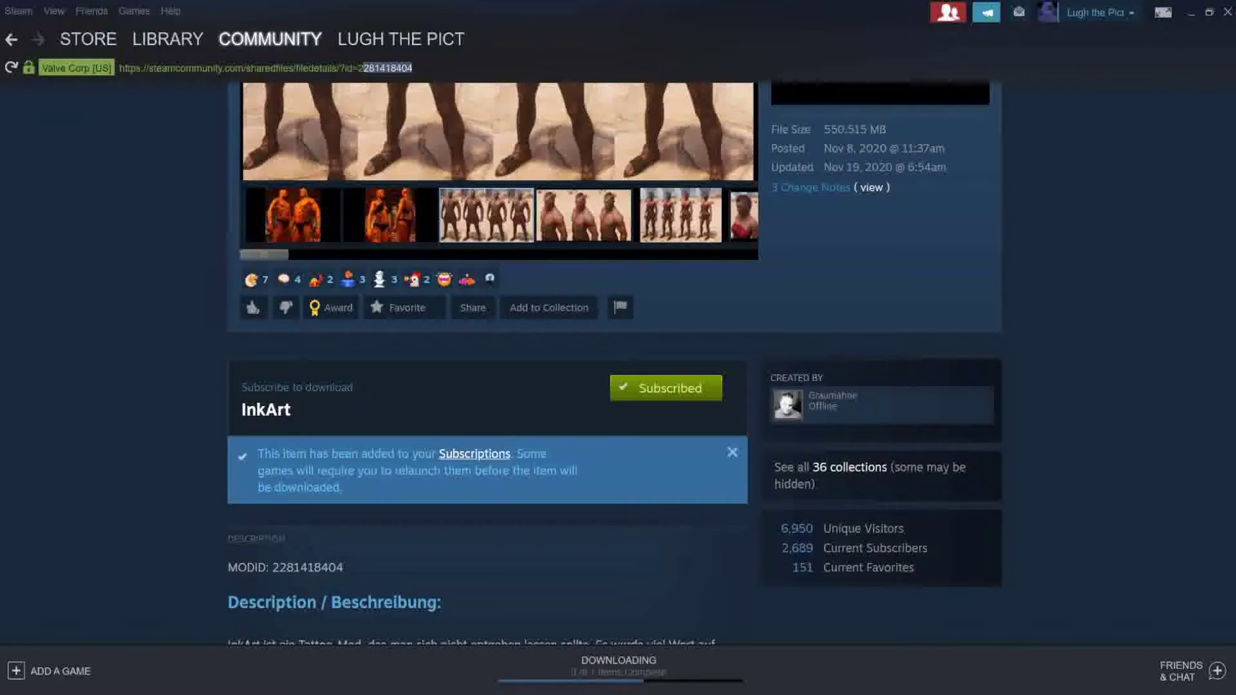
key(shift+Left)
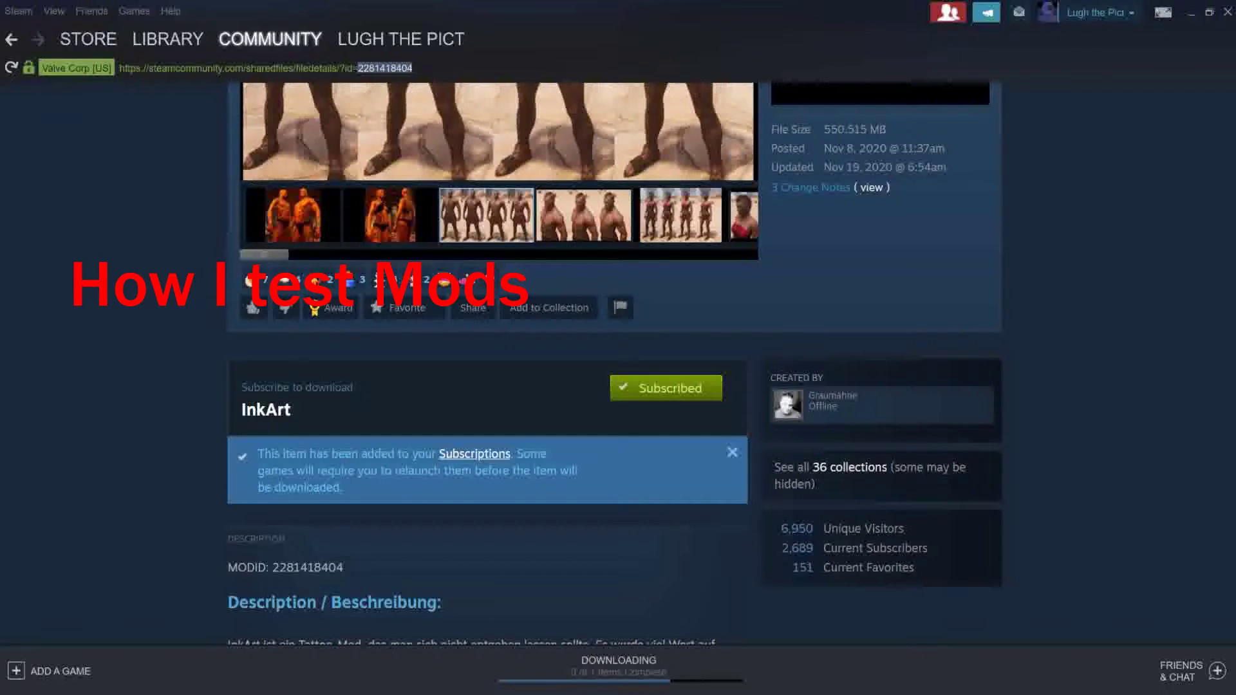
right_click(385, 68)
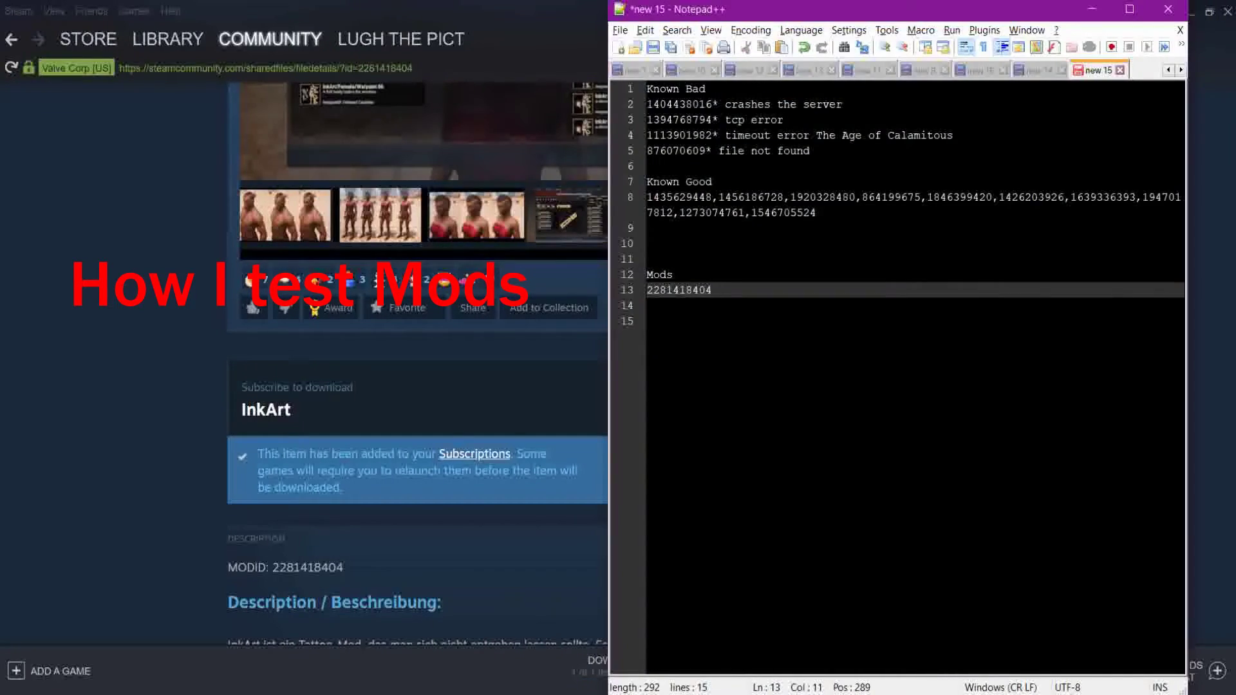
double_click(676, 290)
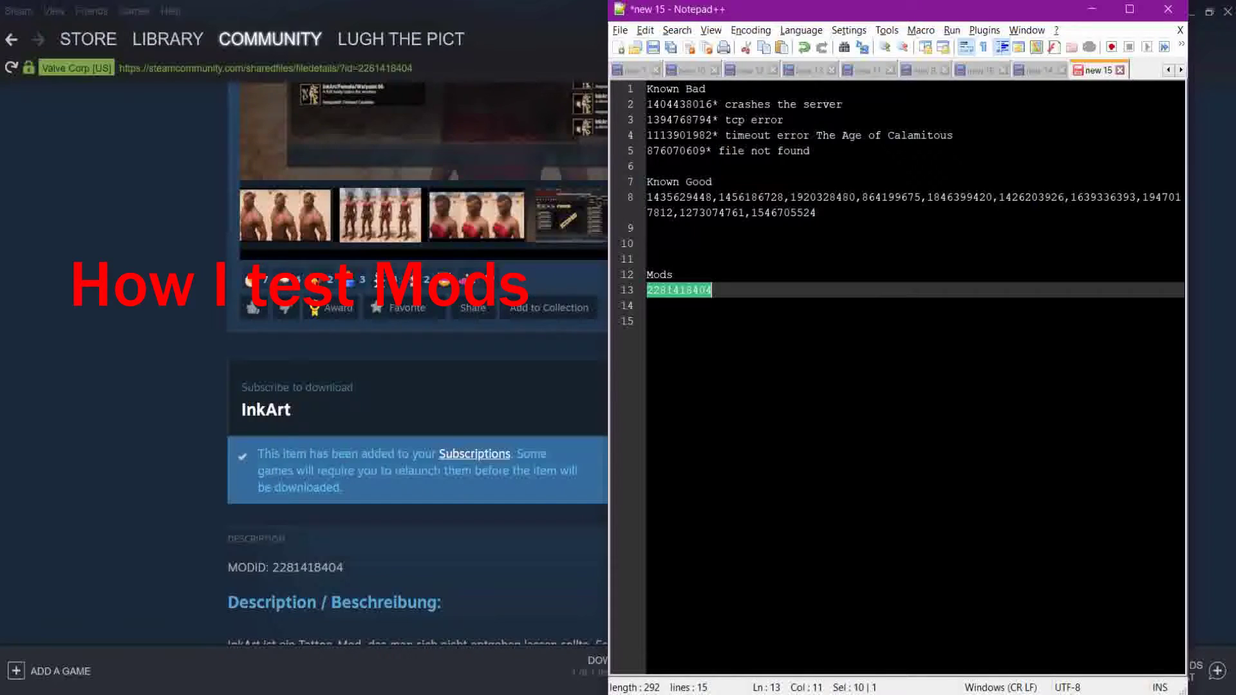
right_click(674, 283)
click(702, 320)
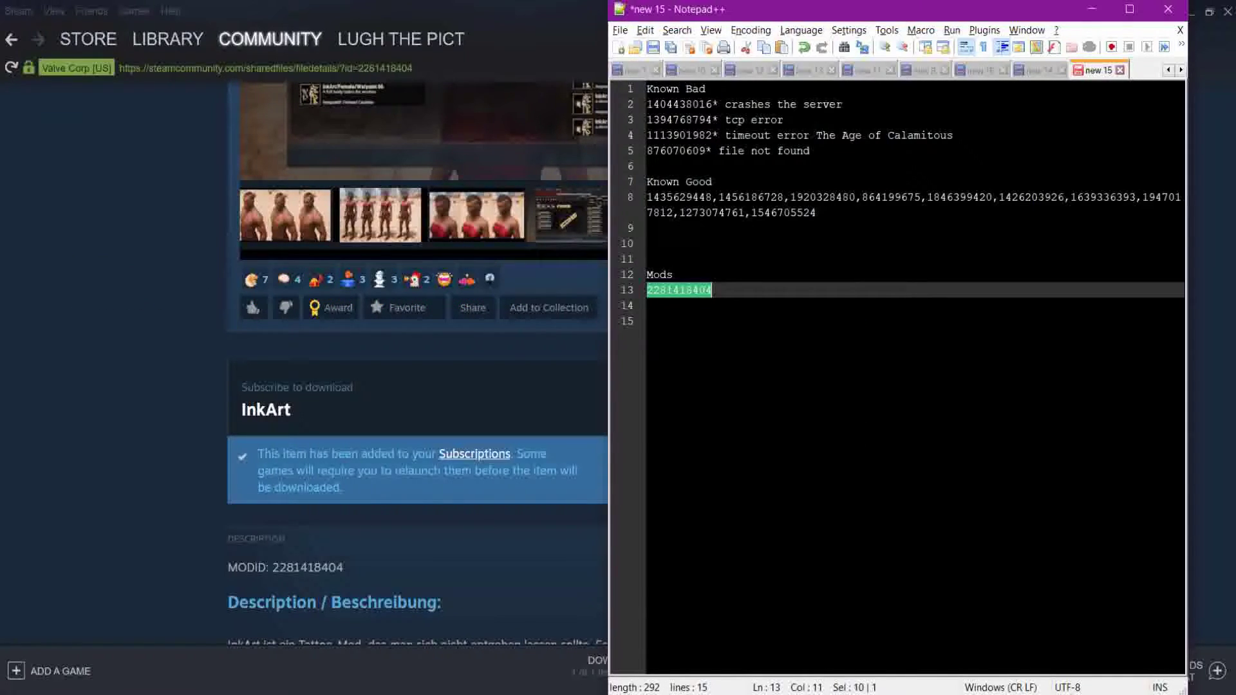
key(alt+Tab)
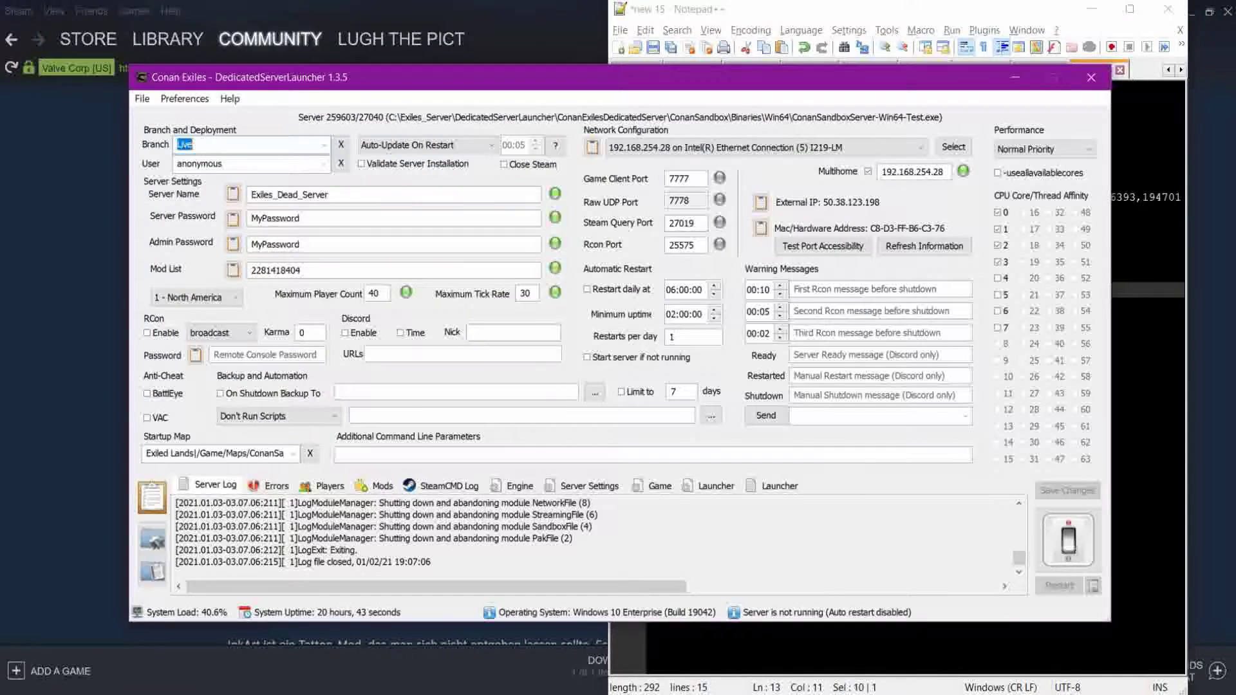
double_click(275, 270)
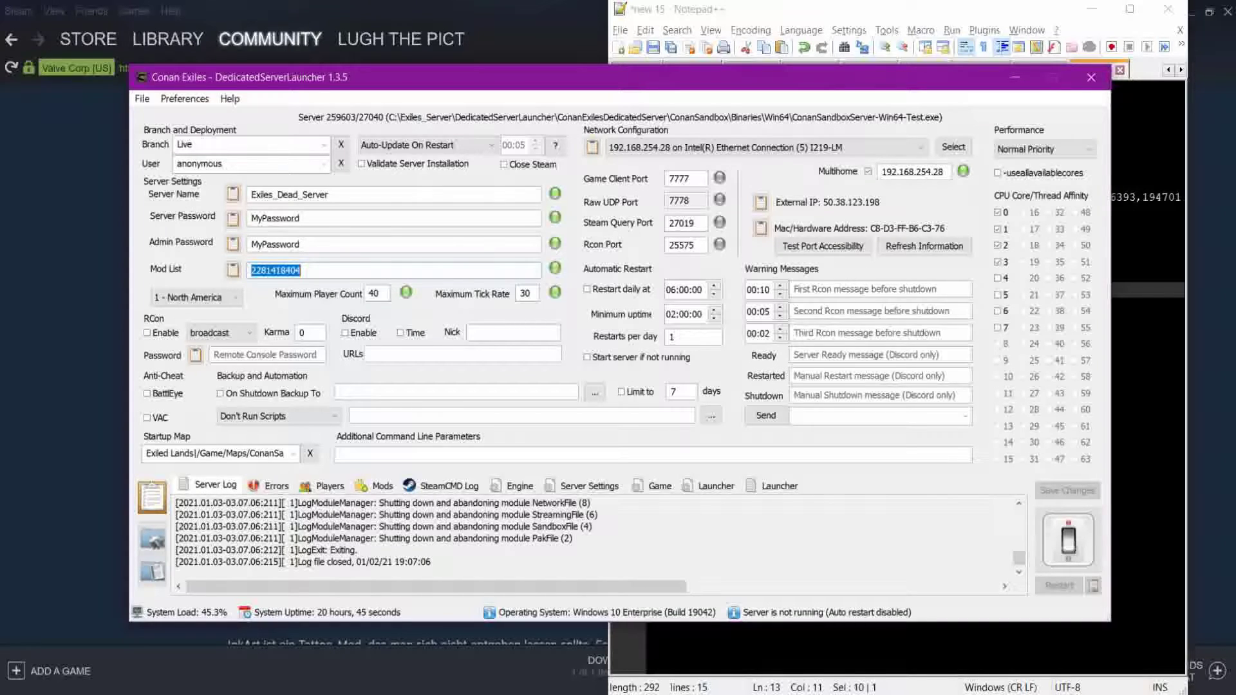
key(ctrl+v)
click(1147, 321)
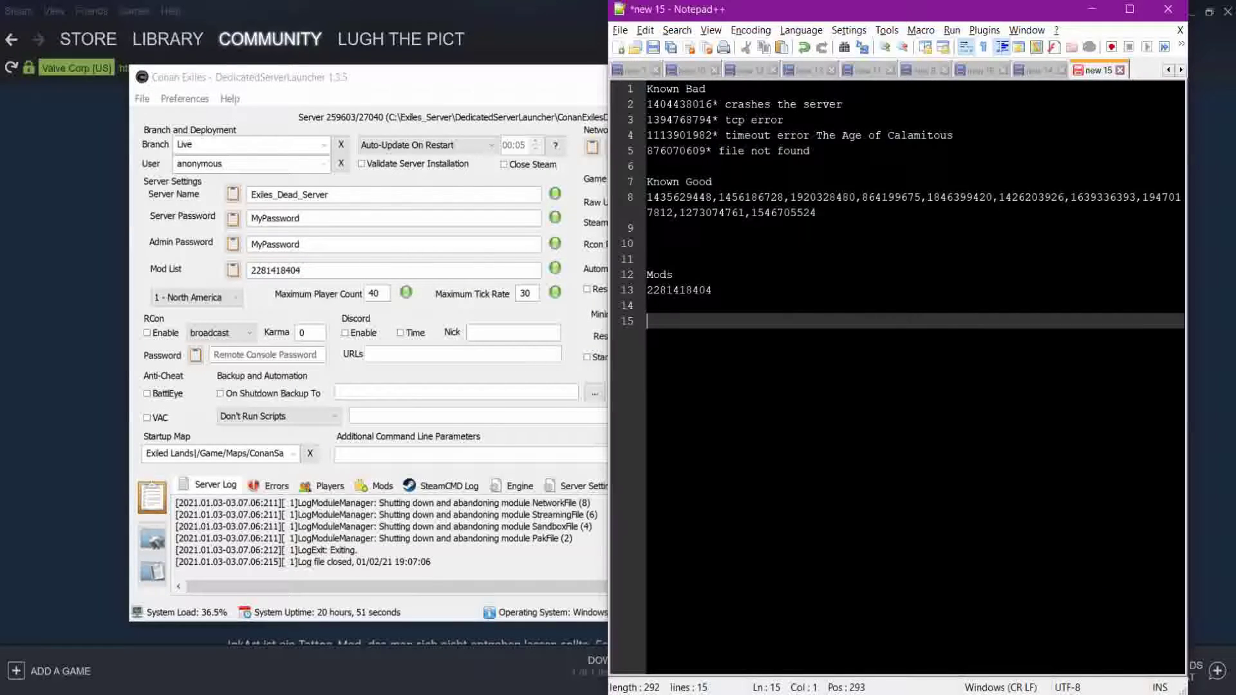
double_click(711, 213)
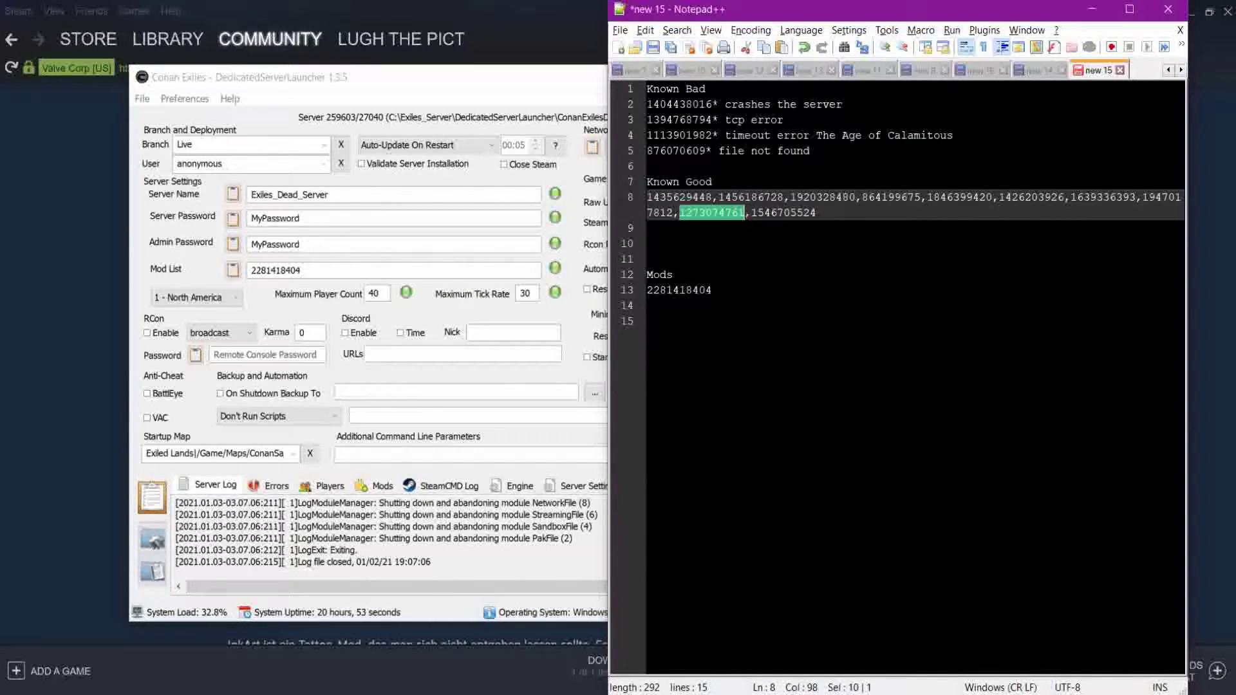
click(393, 270)
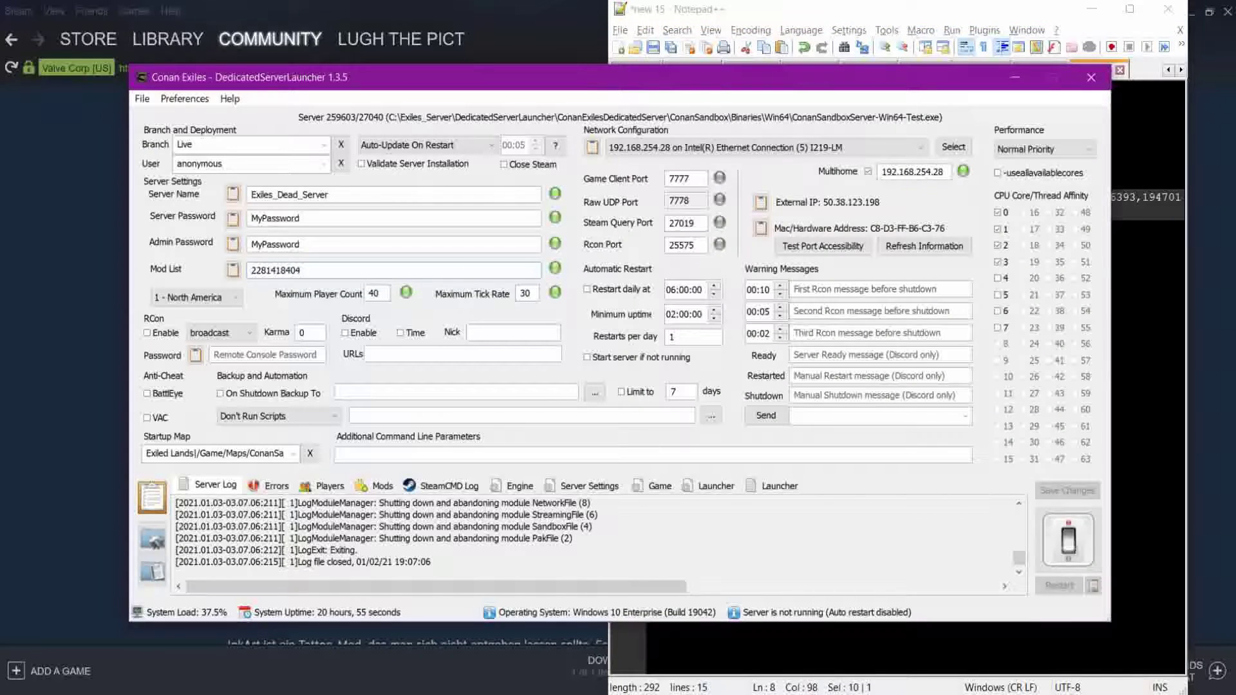
key(ctrl+a)
key(ctrl+v)
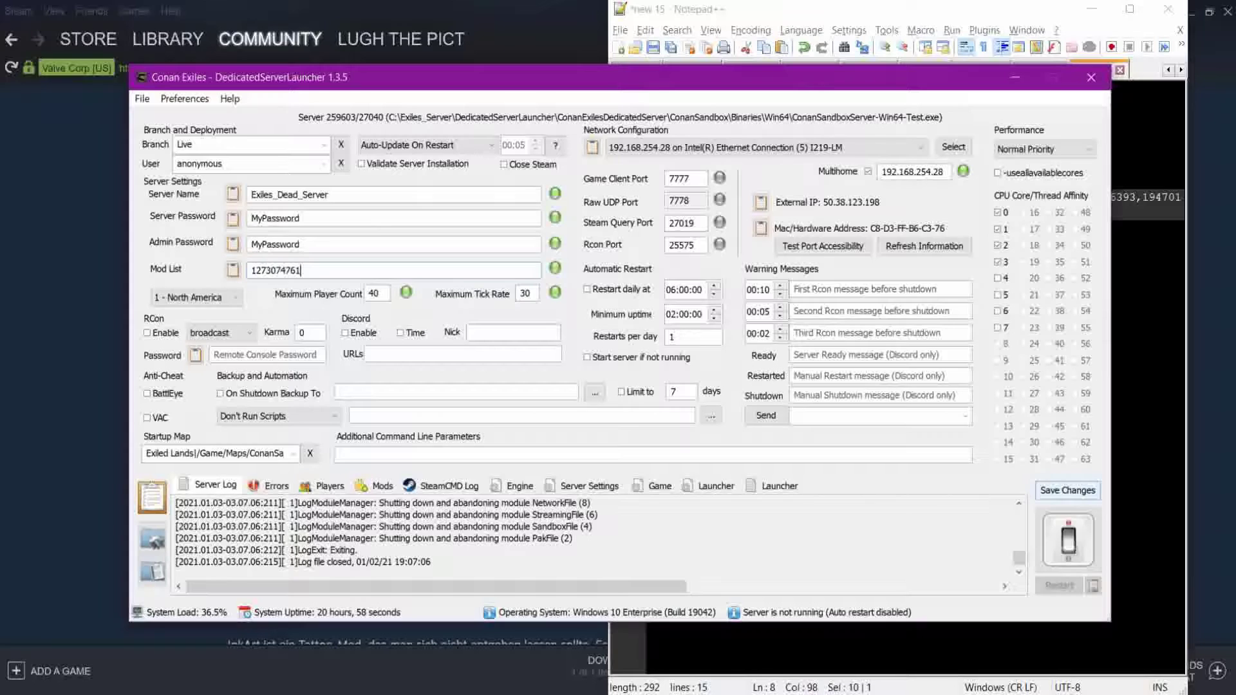
click(1149, 321)
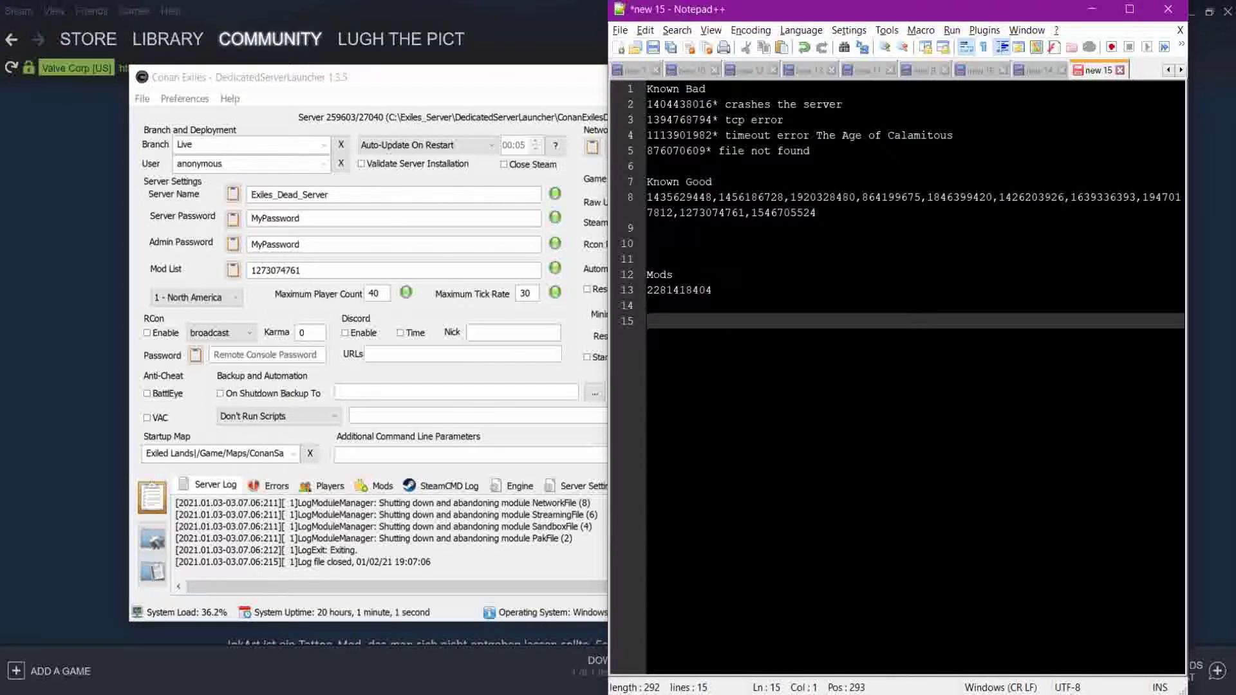
double_click(678, 290)
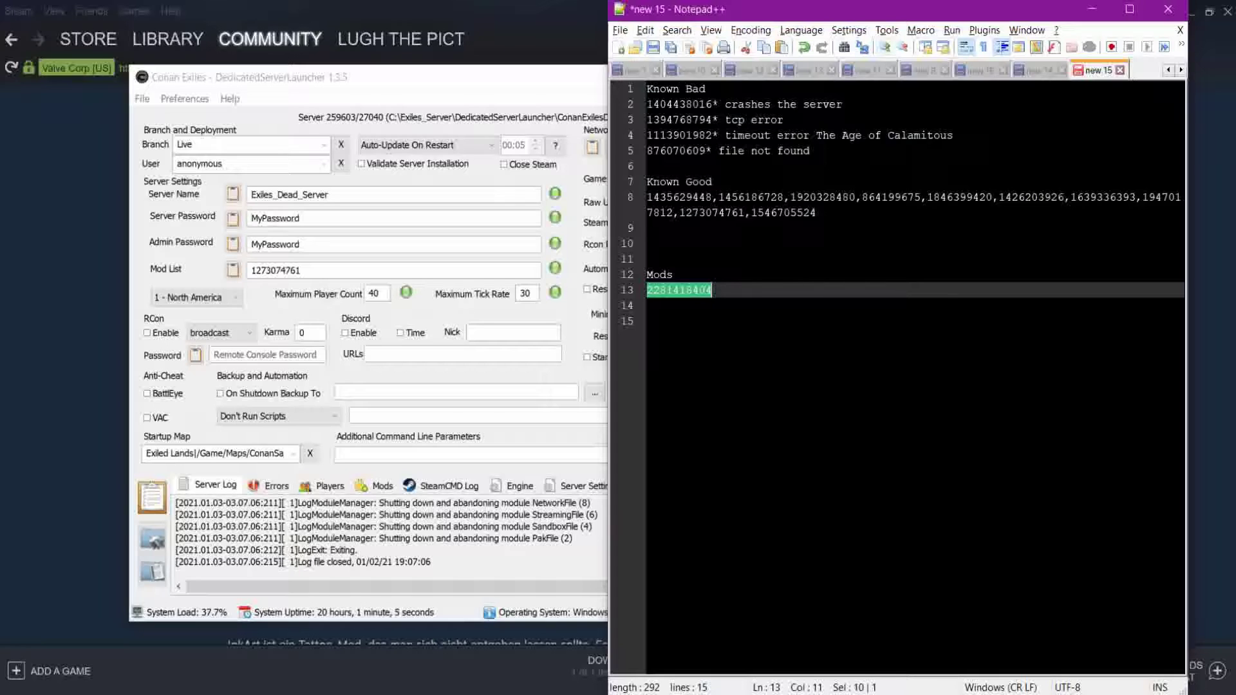
click(1092, 9)
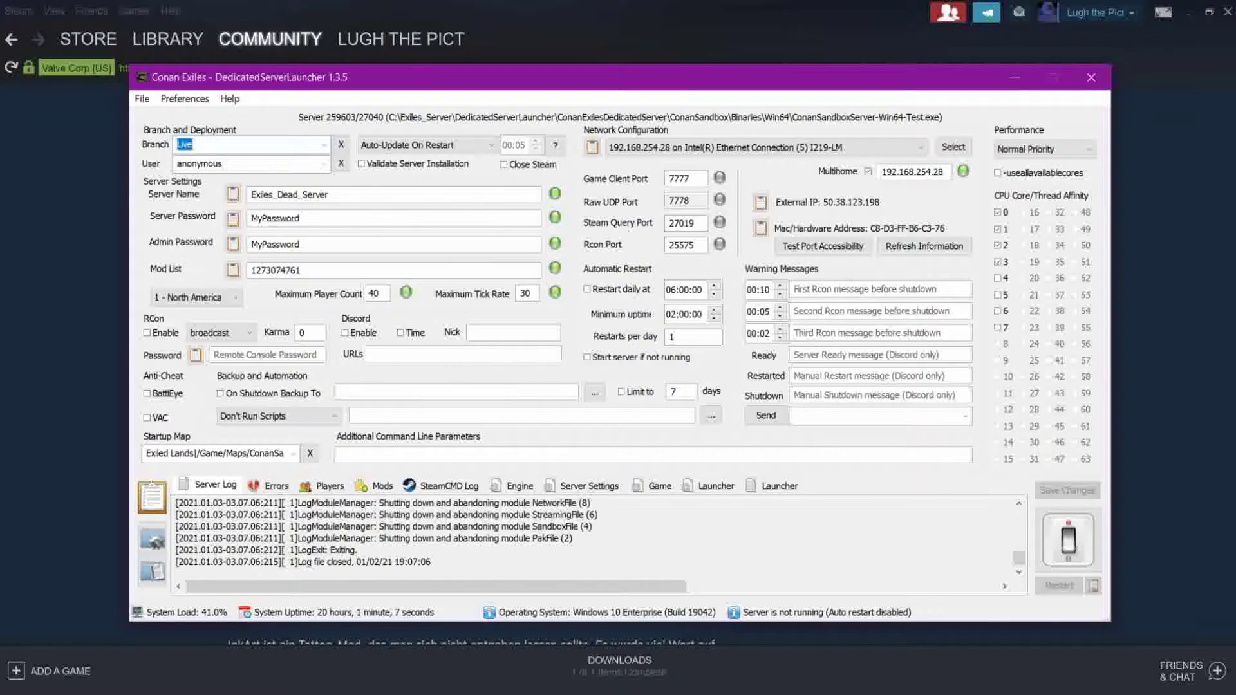
double_click(313, 271)
key(ctrl+v)
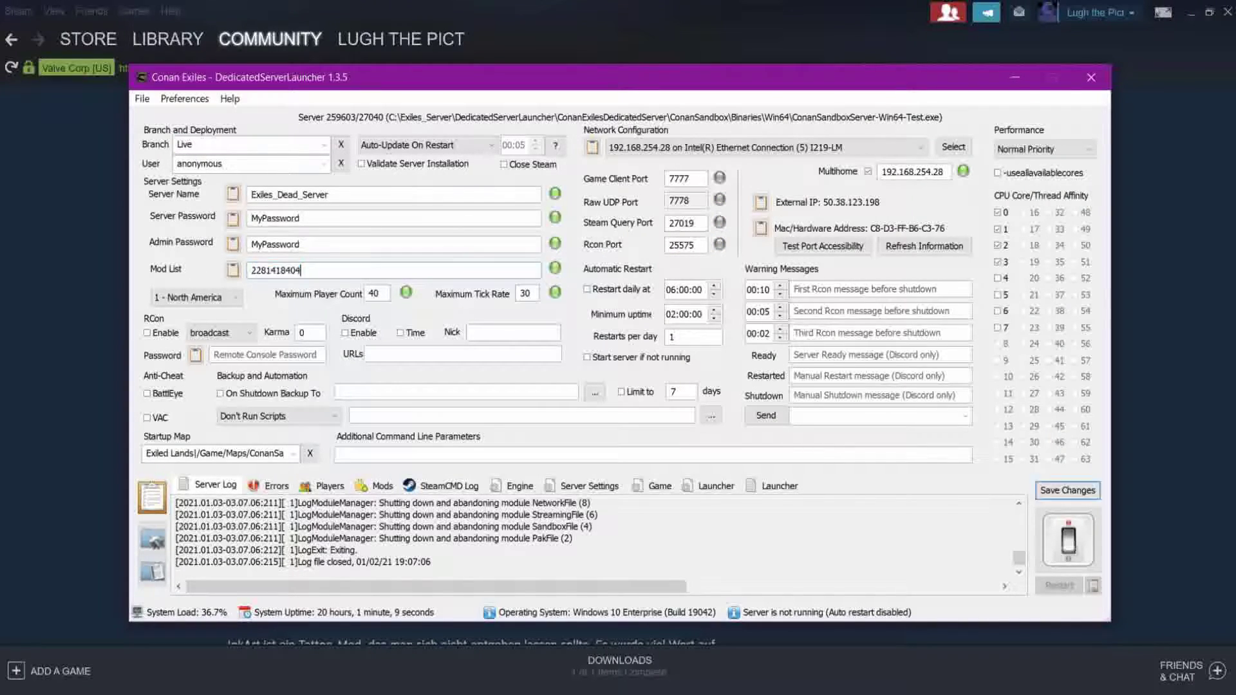
click(1067, 490)
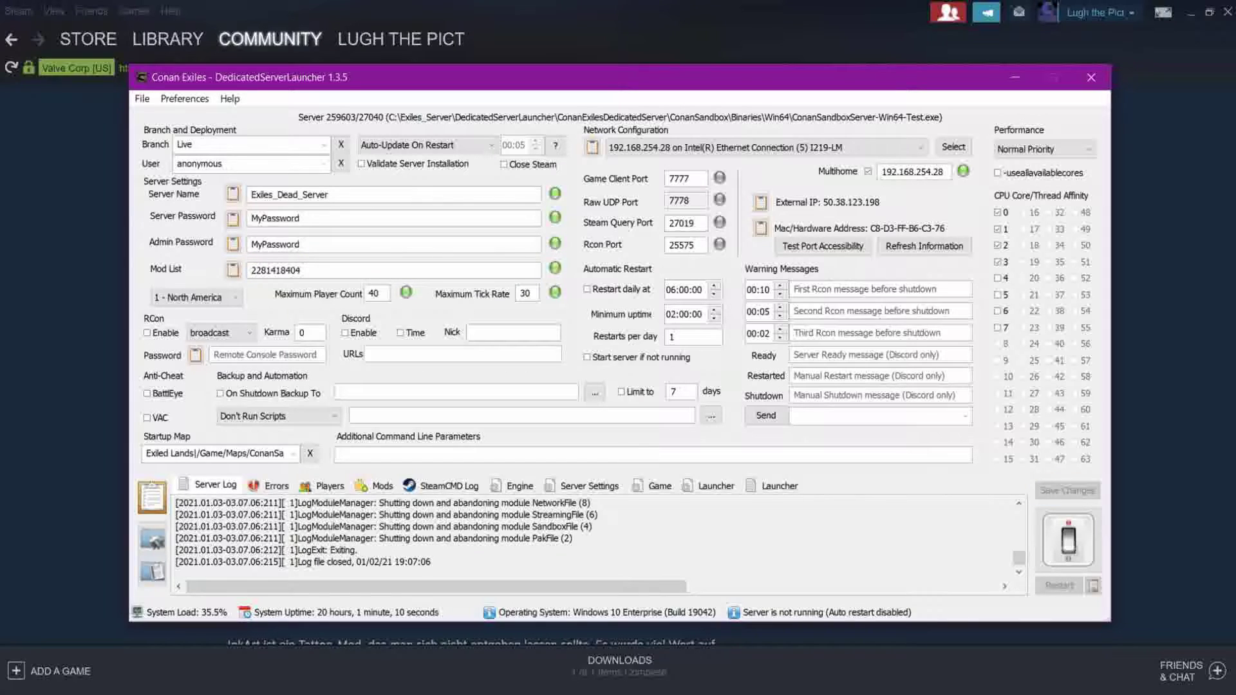